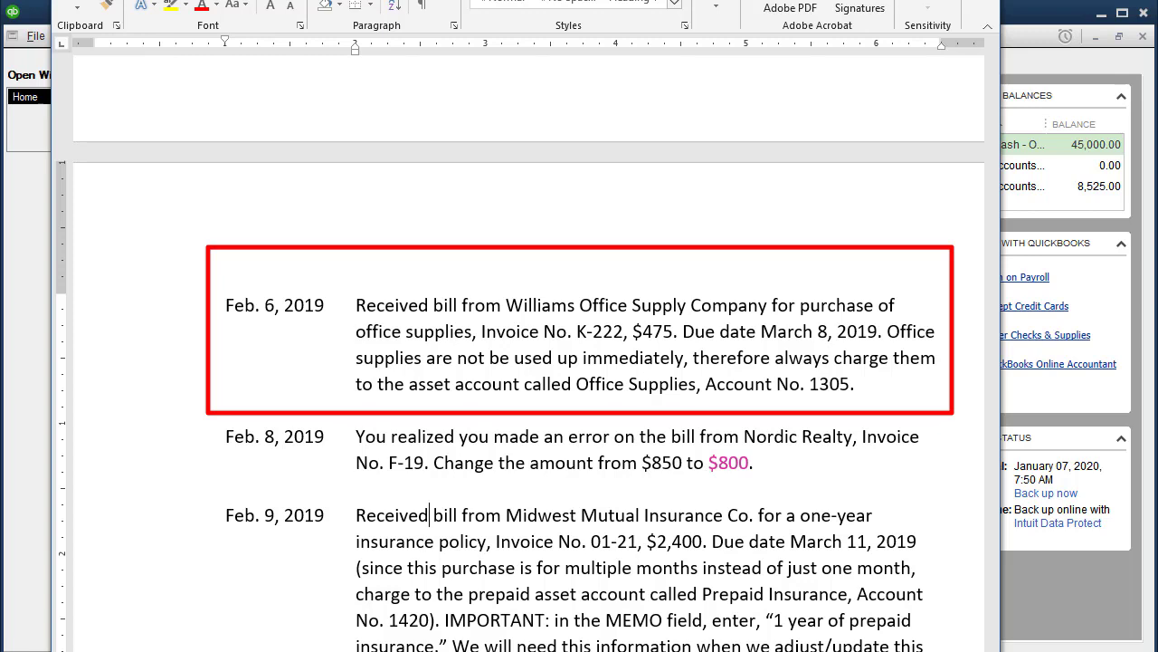
{"action": "left_click_drag", "start_coordinate": [579, 0], "coordinate": [0, 0]}
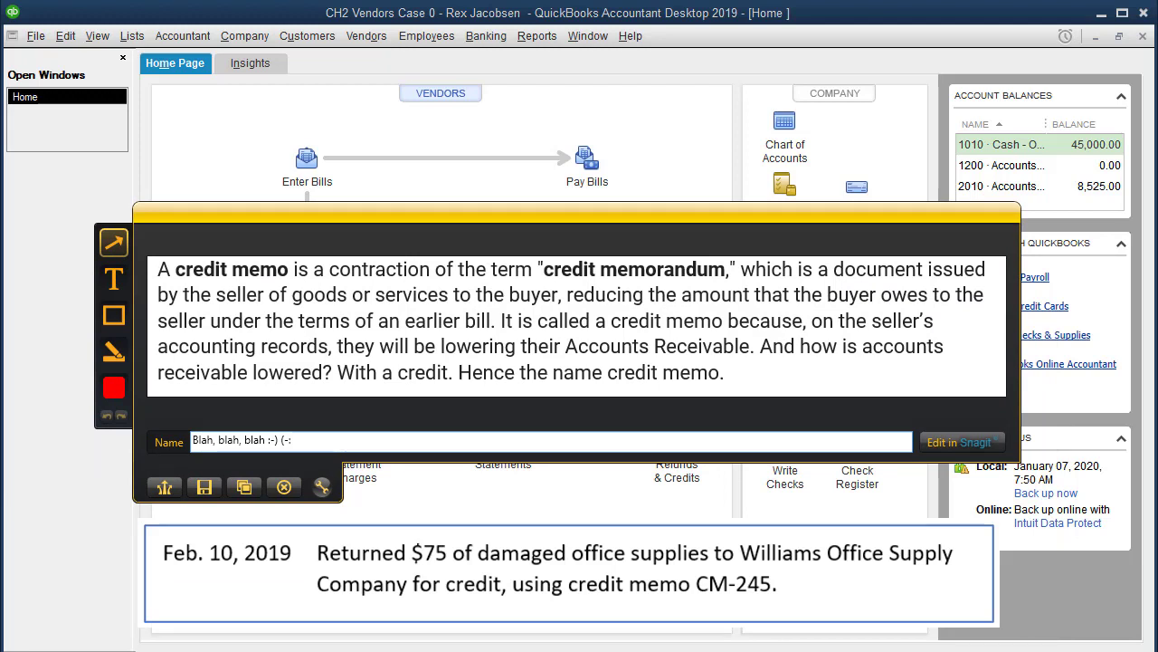
{"action": "type", "text": ":"}
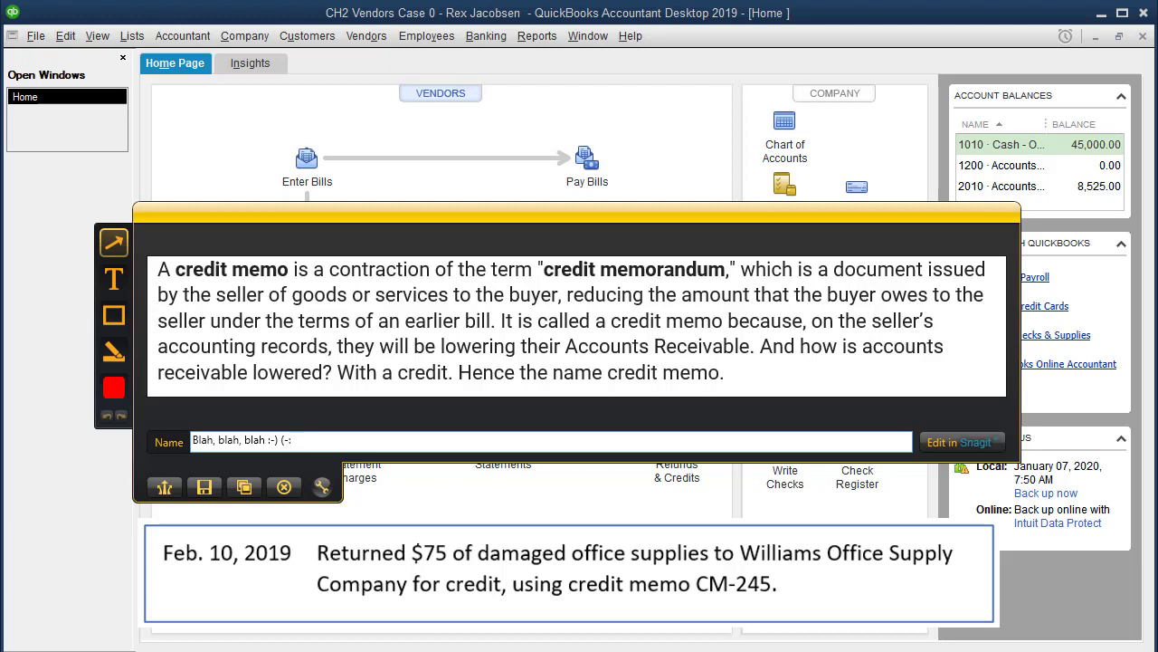
{"action": "key", "text": "BackSpace"}
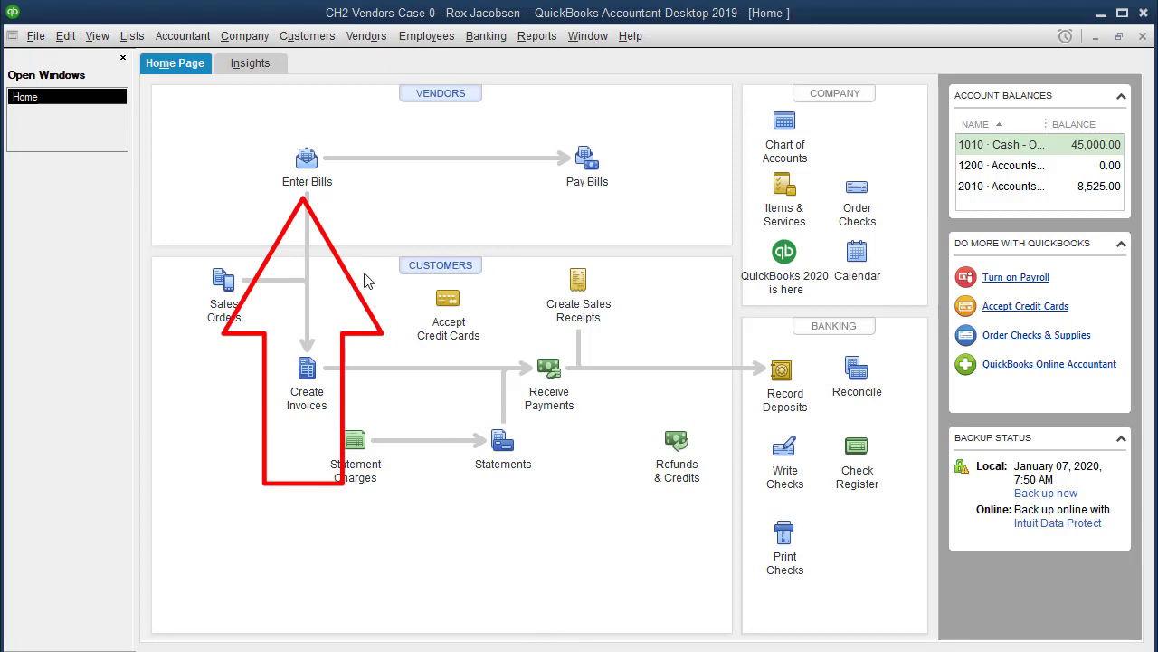
Step: Start a vendor credit for Williams Office Supply Company dated 02/10/2019
{"action": "left_click", "coordinate": [308, 158]}
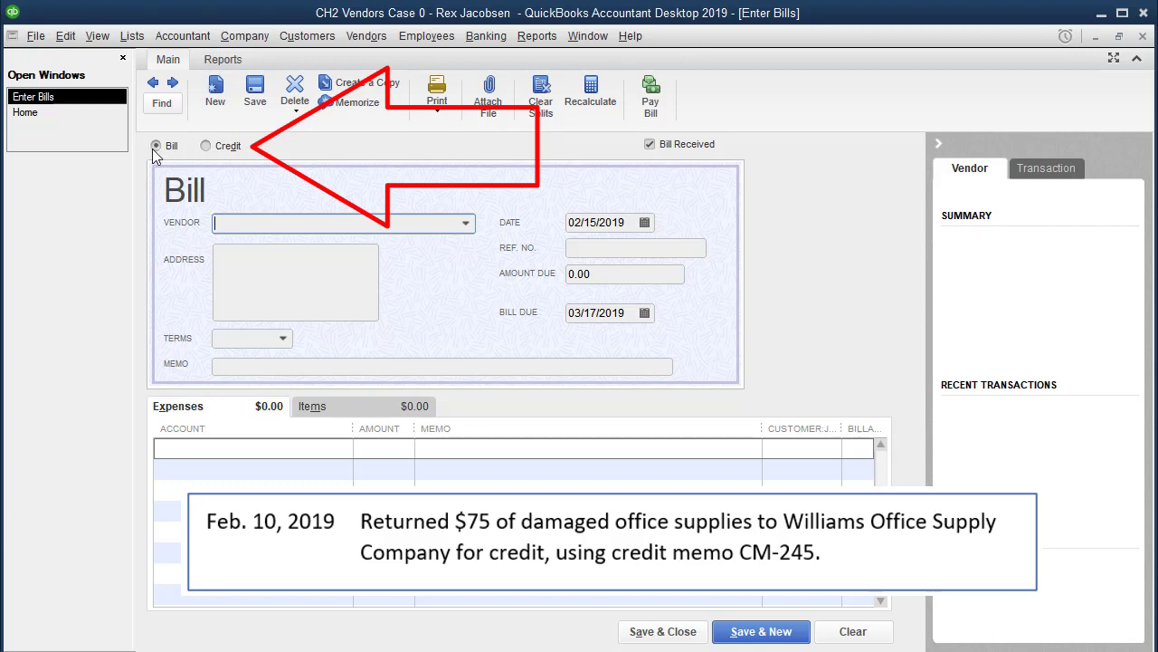
{"action": "left_click", "coordinate": [206, 146]}
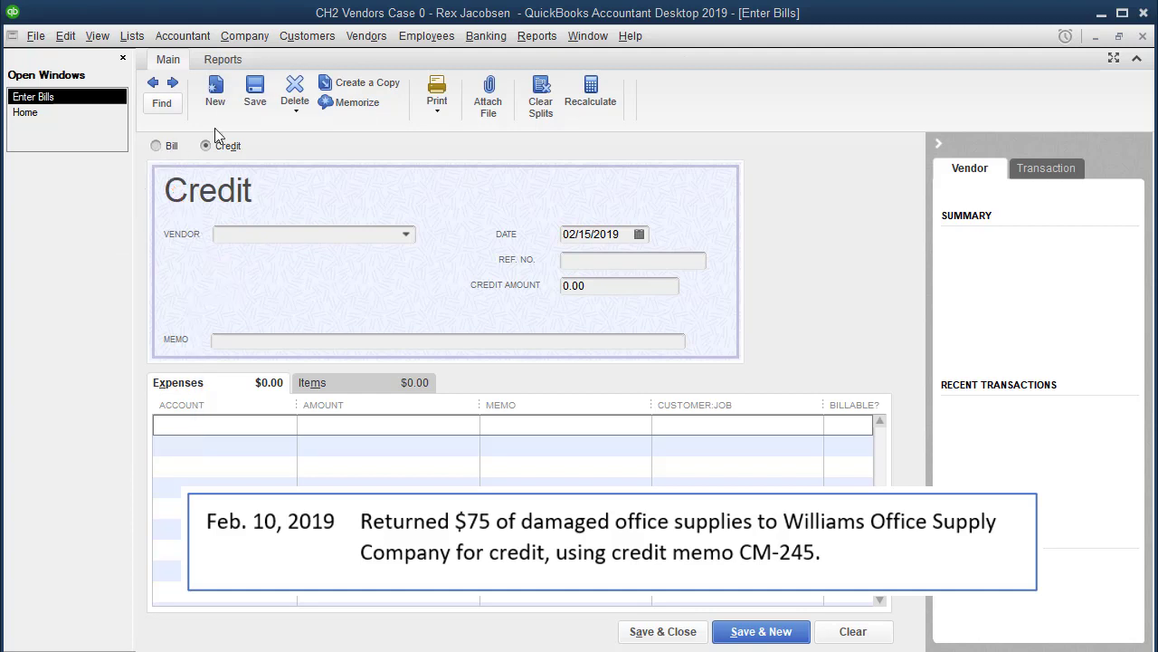
{"action": "left_click", "coordinate": [264, 236]}
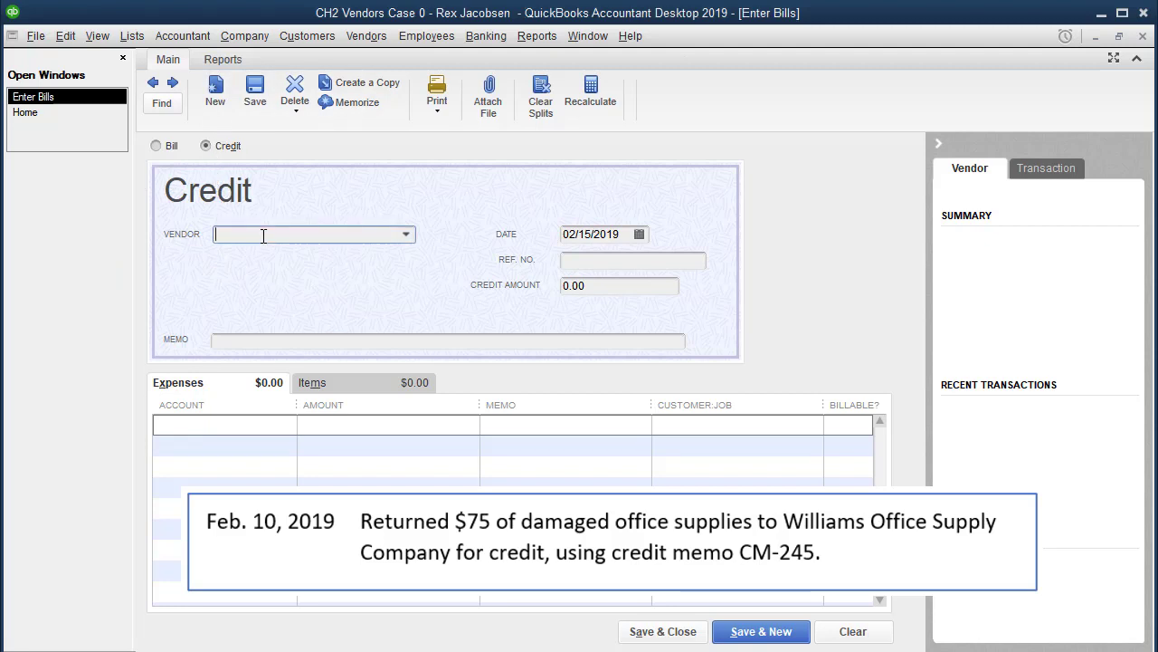
{"action": "type", "text": "Williams Office Supply Company"}
{"action": "key", "text": "Tab"}
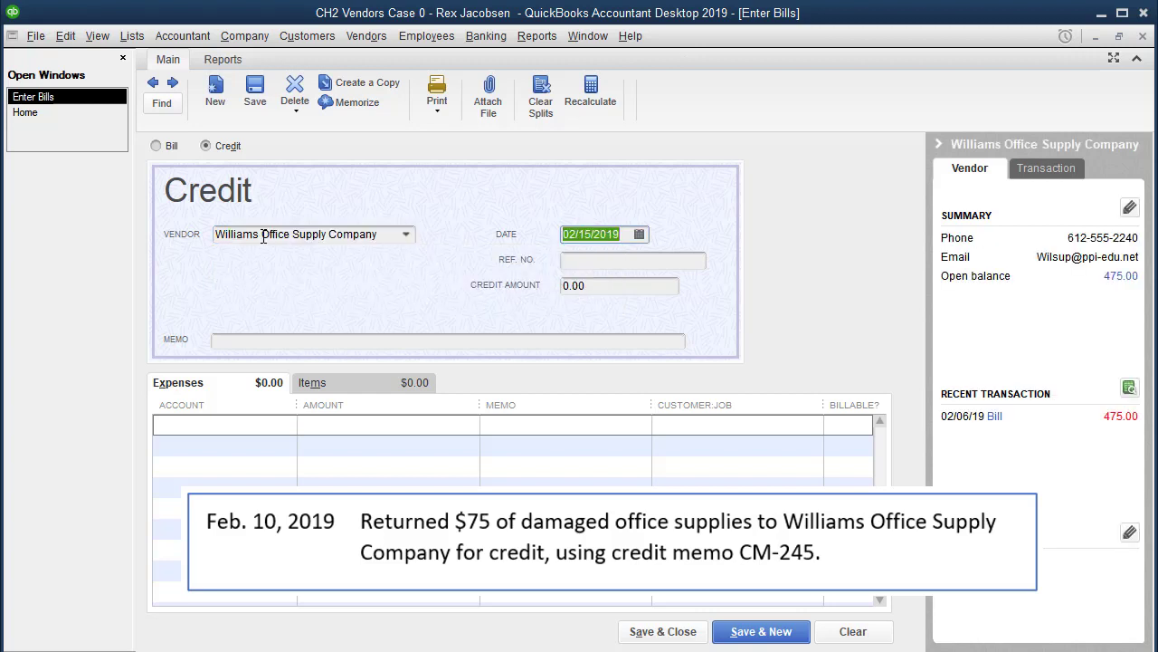
{"action": "type", "text": "021019"}
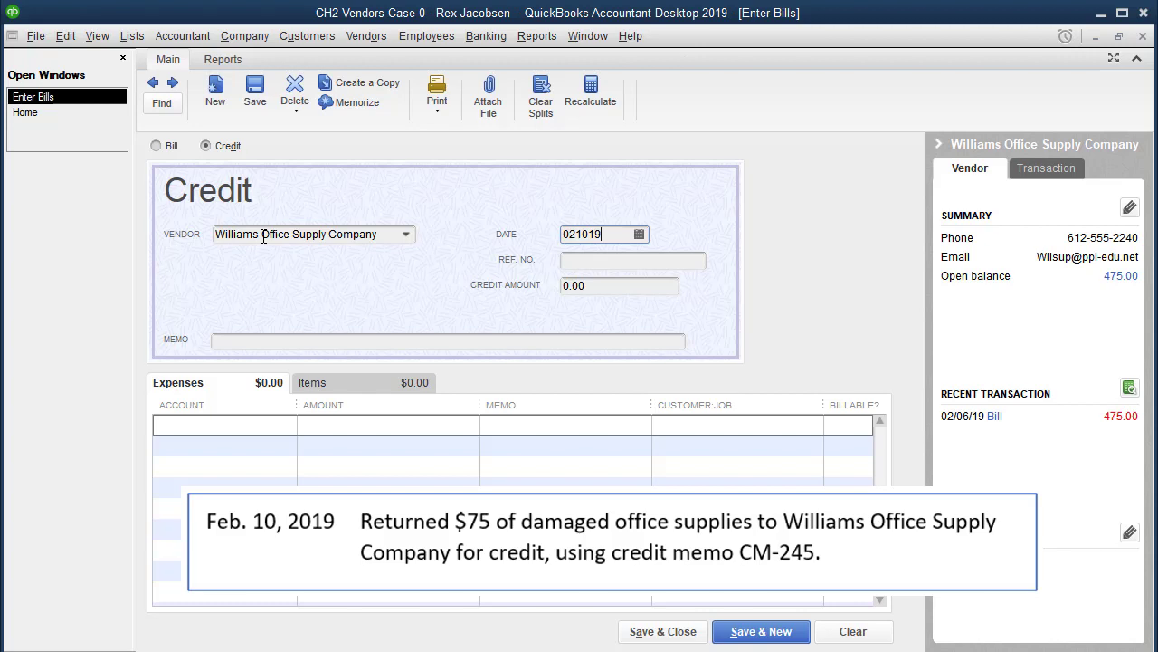
{"action": "key", "text": "Tab"}
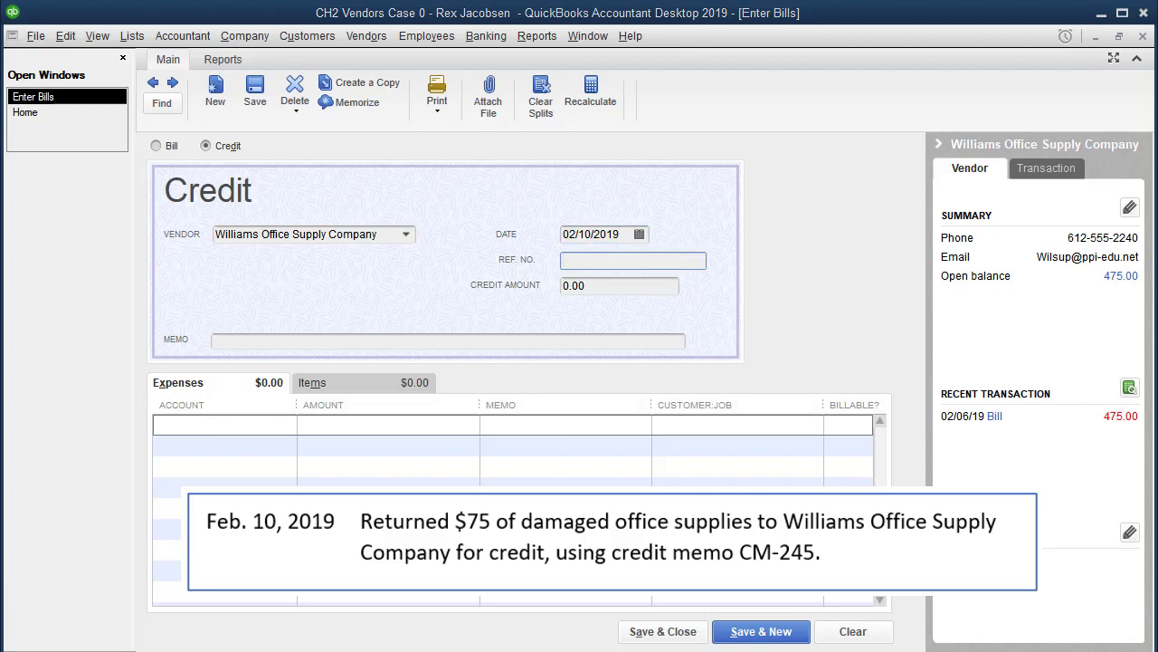
Step: Set the credit's reference number to CM-245 and its credit amount to 75.00
{"action": "type", "text": "CM-245"}
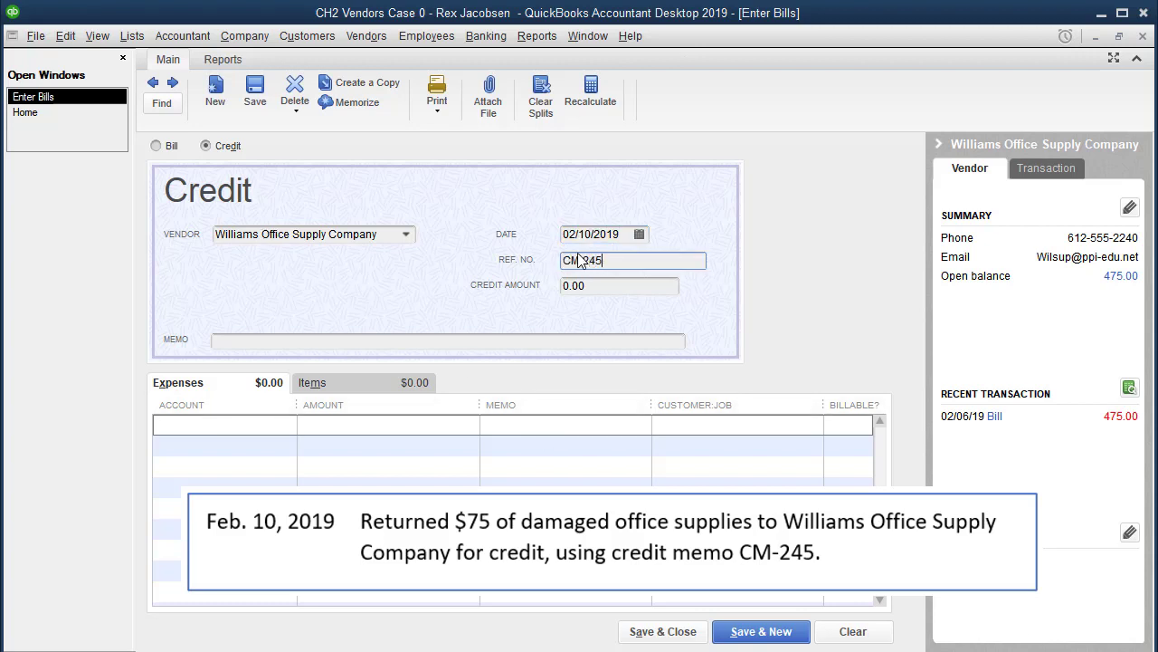
{"action": "key", "text": "Tab"}
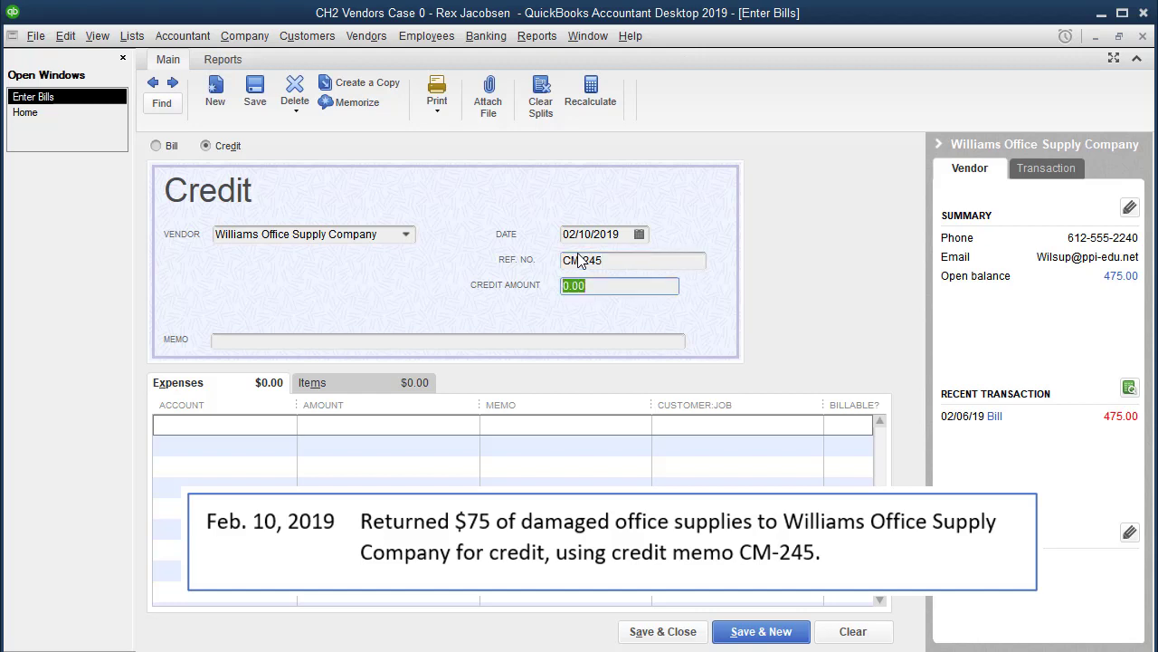
{"action": "type", "text": "75"}
{"action": "key", "text": "Tab"}
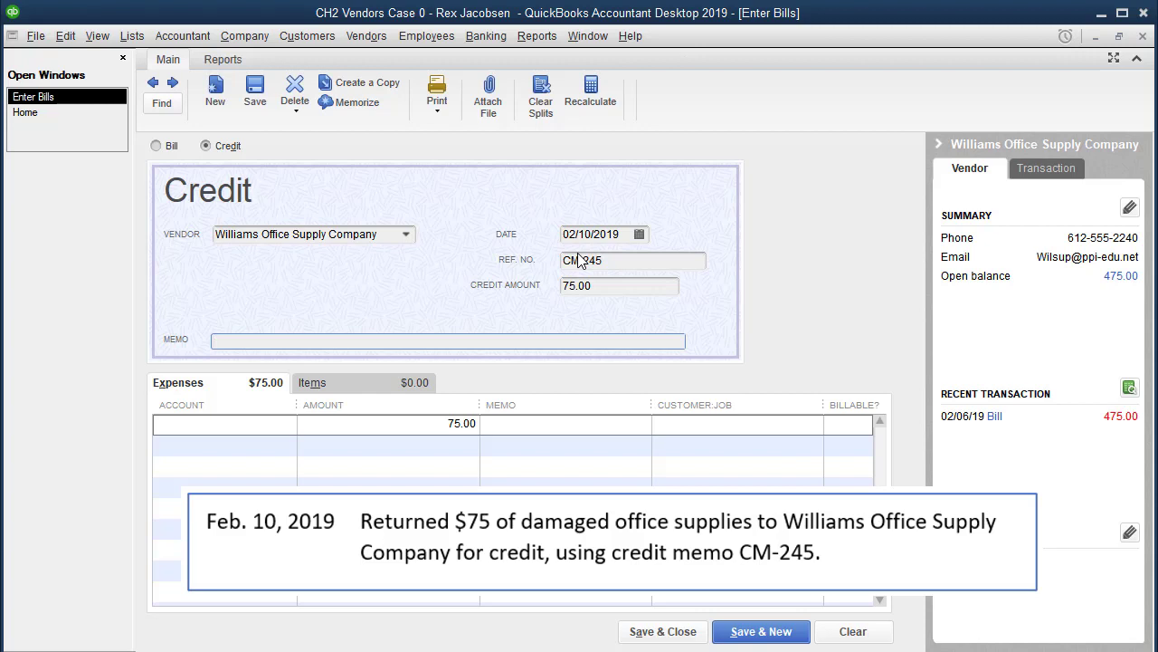
Step: Enter "Returned damaged office supplies." as the memo of the vendor credit
{"action": "type", "text": "R"}
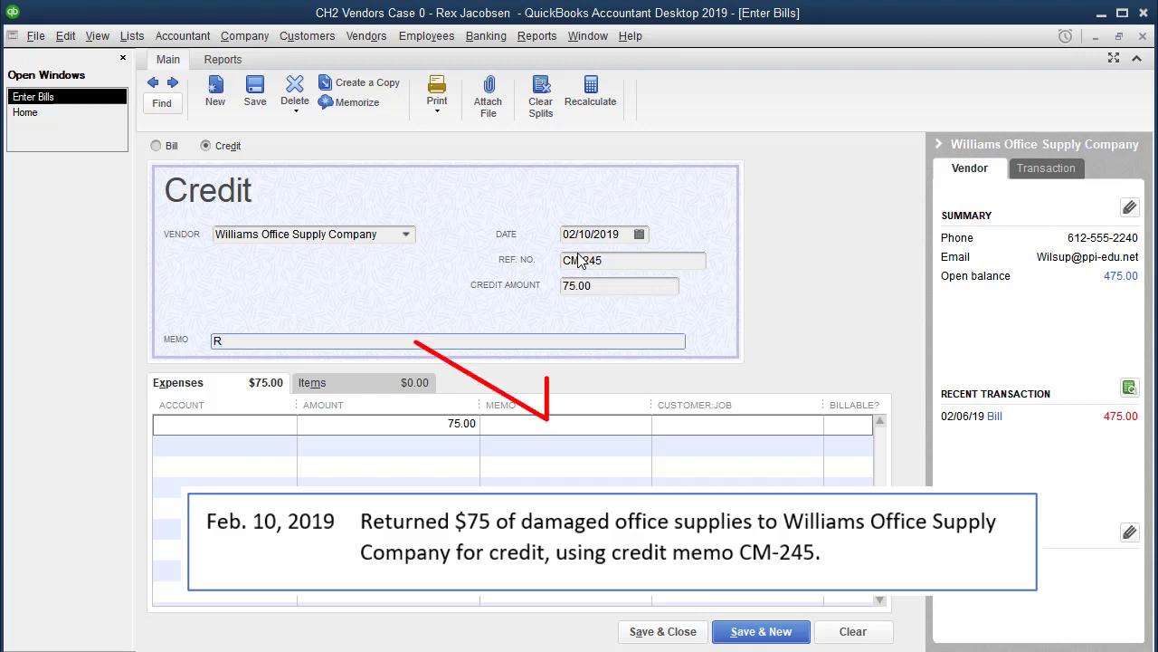
{"action": "type", "text": "eturned "}
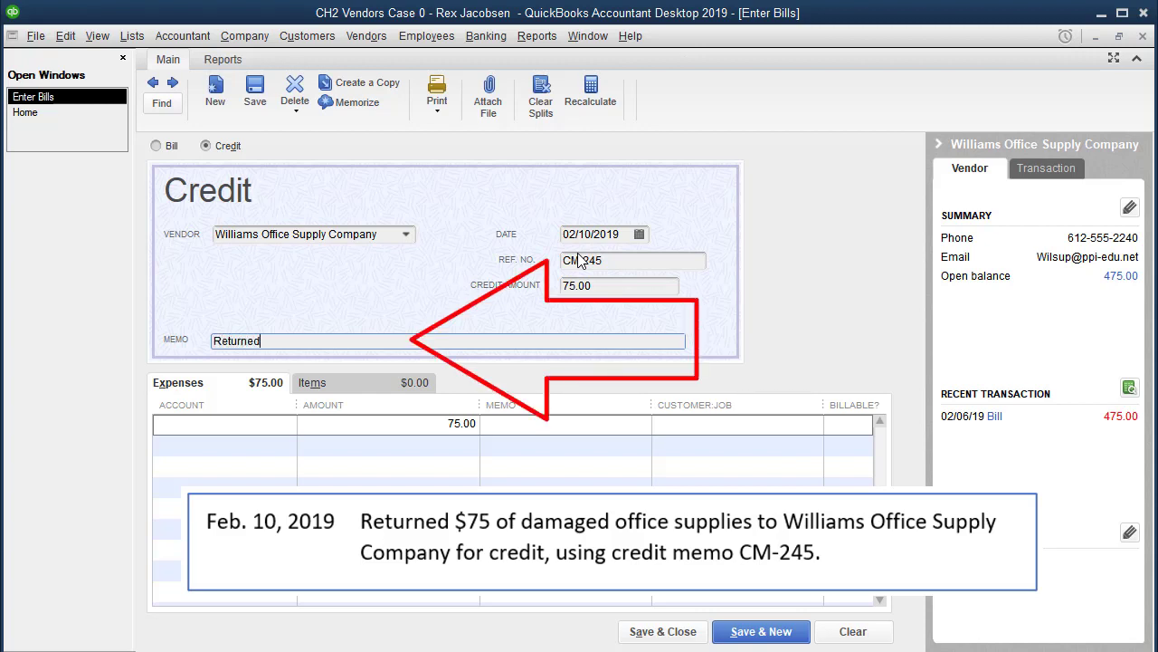
{"action": "type", "text": "offic"}
{"action": "key", "text": "BackSpace"}
{"action": "key", "text": "BackSpace"}
{"action": "key", "text": "BackSpace"}
{"action": "key", "text": "BackSpace"}
{"action": "type", "text": "ama"}
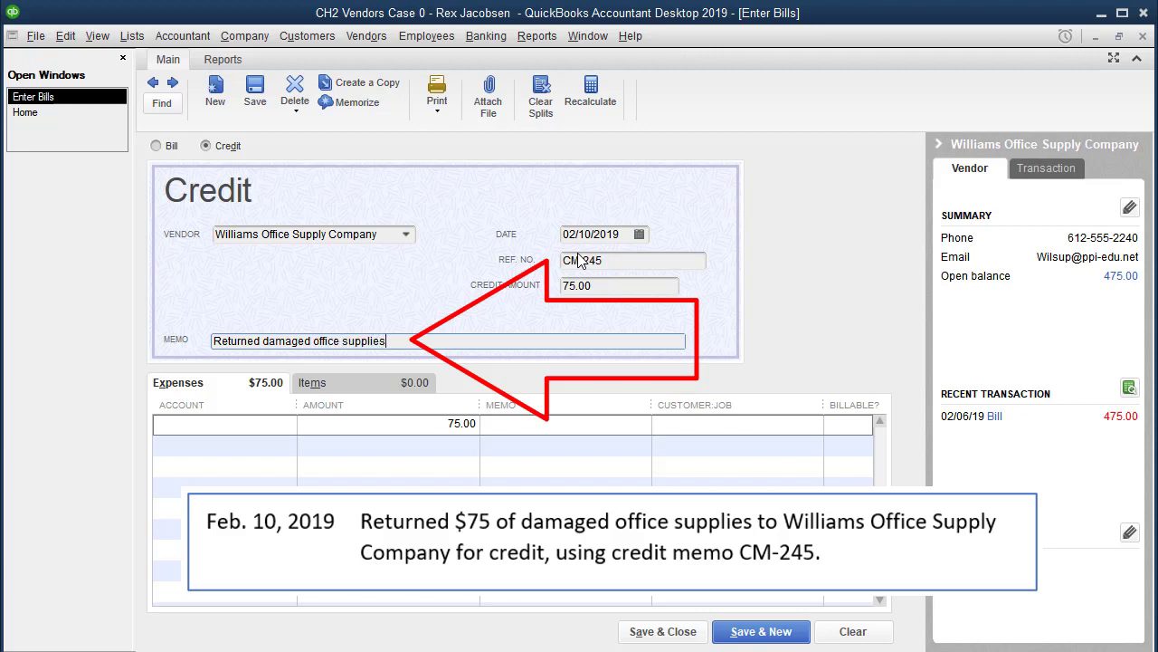
{"action": "key", "text": "Tab"}
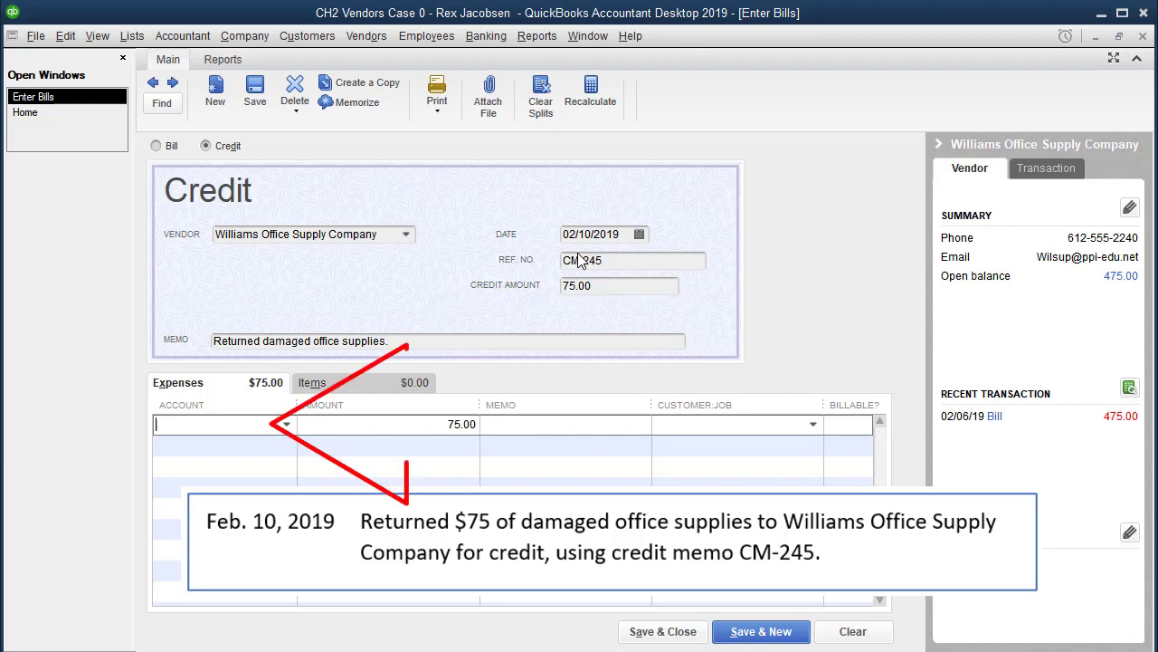
Step: Assign the 75.00 expense line to account 1305 · Office Supplies, and save and close the credit
{"action": "type", "text": "1305 · Office Suppliesff"}
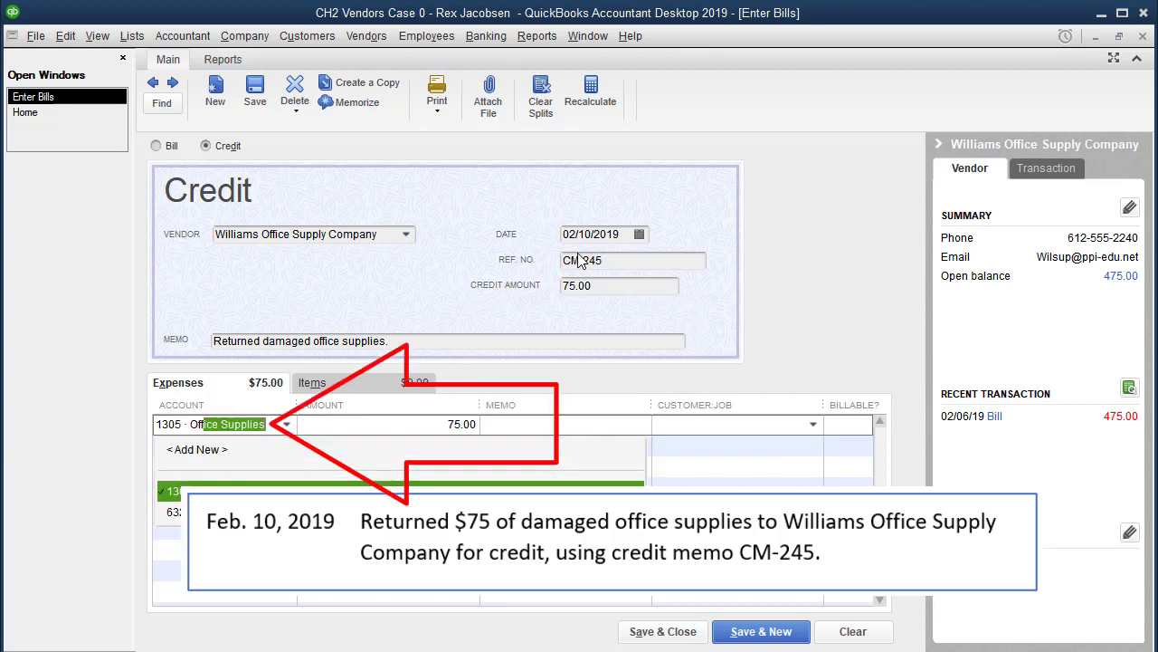
{"action": "key", "text": "Tab"}
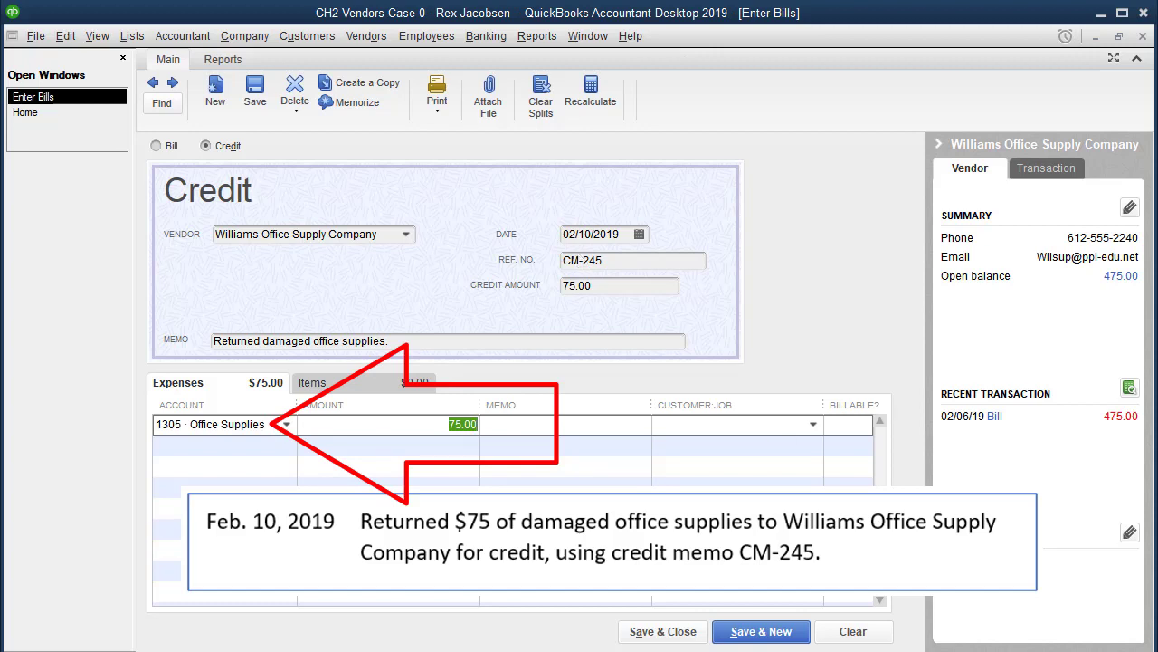
{"action": "left_click", "coordinate": [672, 634]}
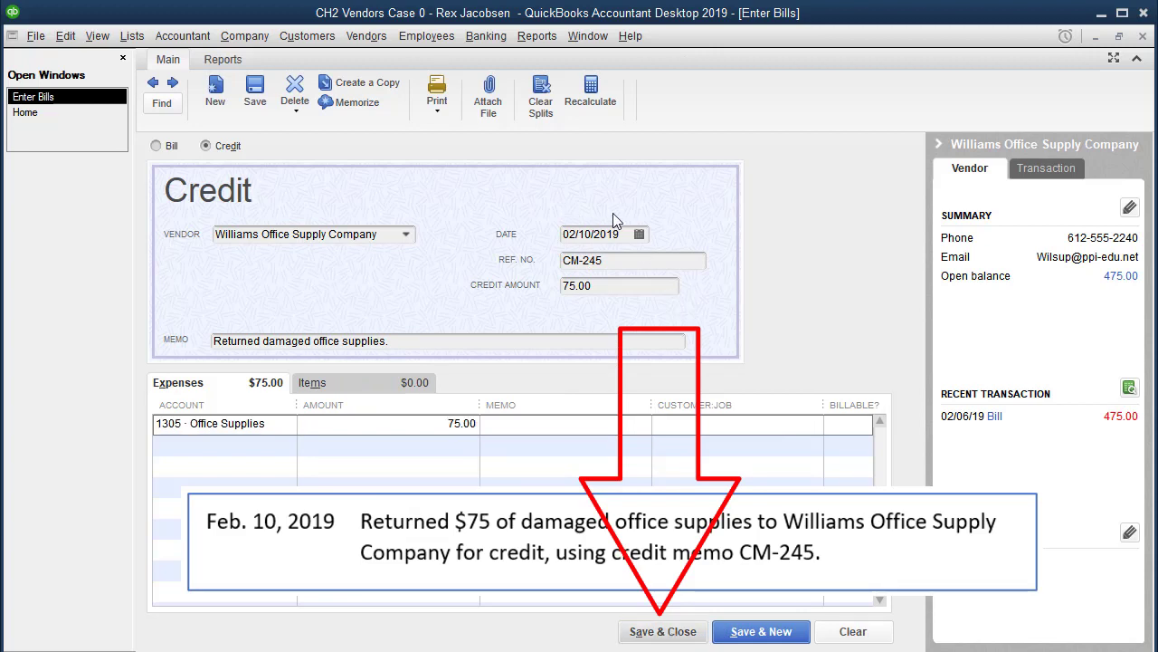
{"action": "left_click_drag", "start_coordinate": [628, 232], "coordinate": [556, 236]}
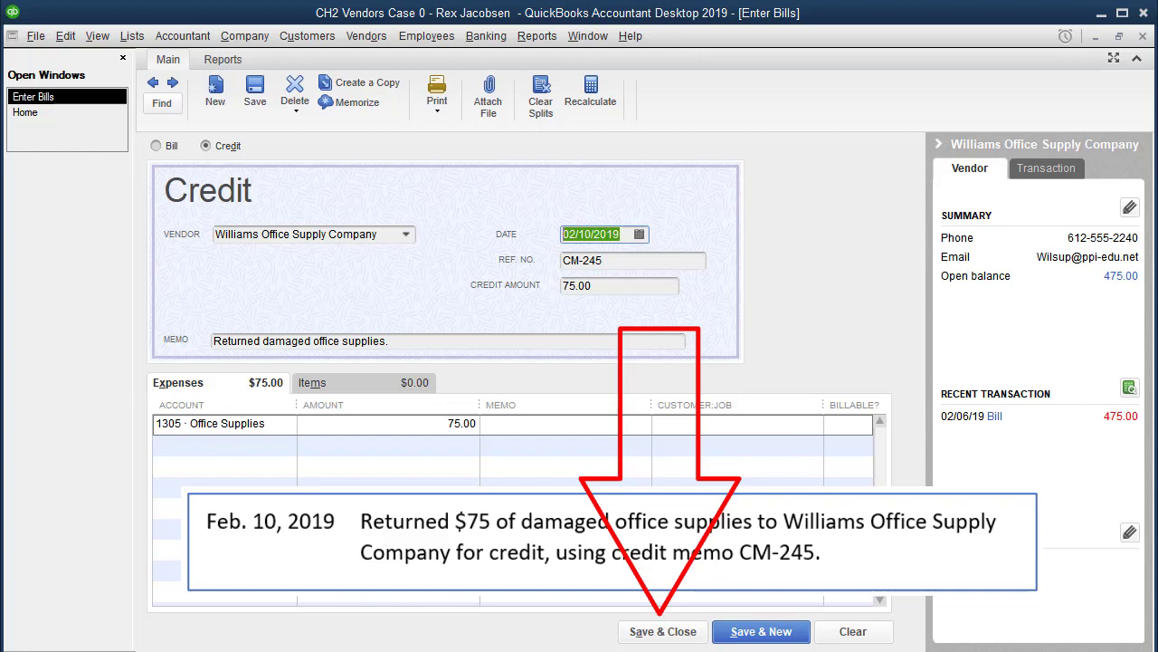
{"action": "left_click", "coordinate": [676, 631]}
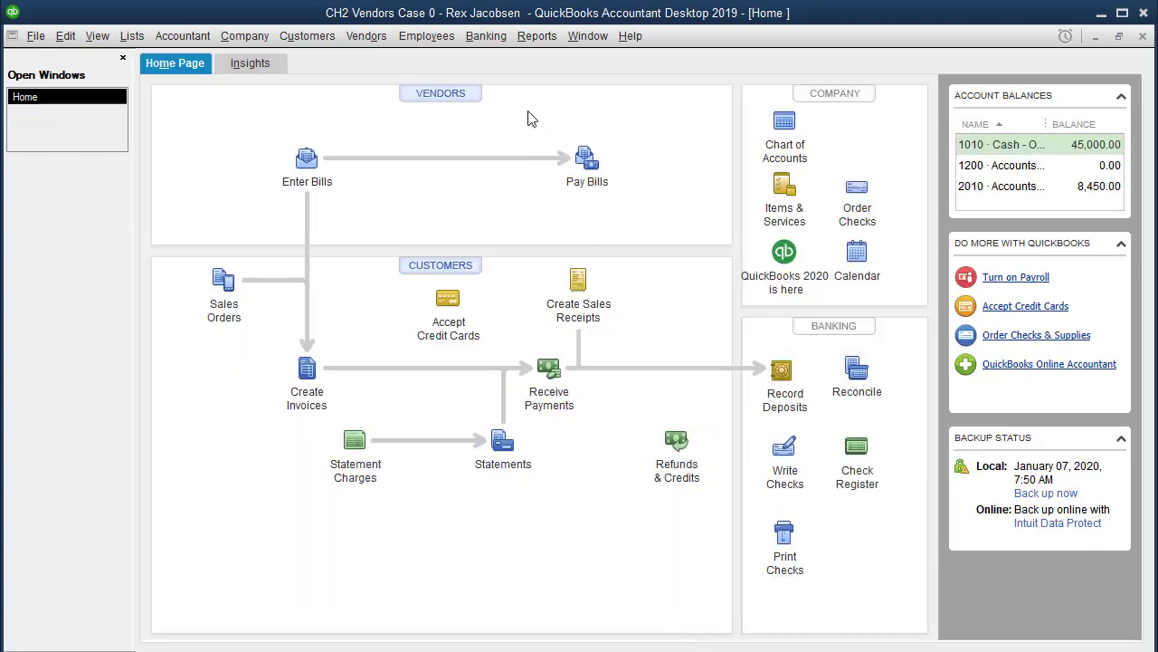
Step: Open the Journal report from the Accountant & Taxes reports
{"action": "left_click", "coordinate": [535, 38]}
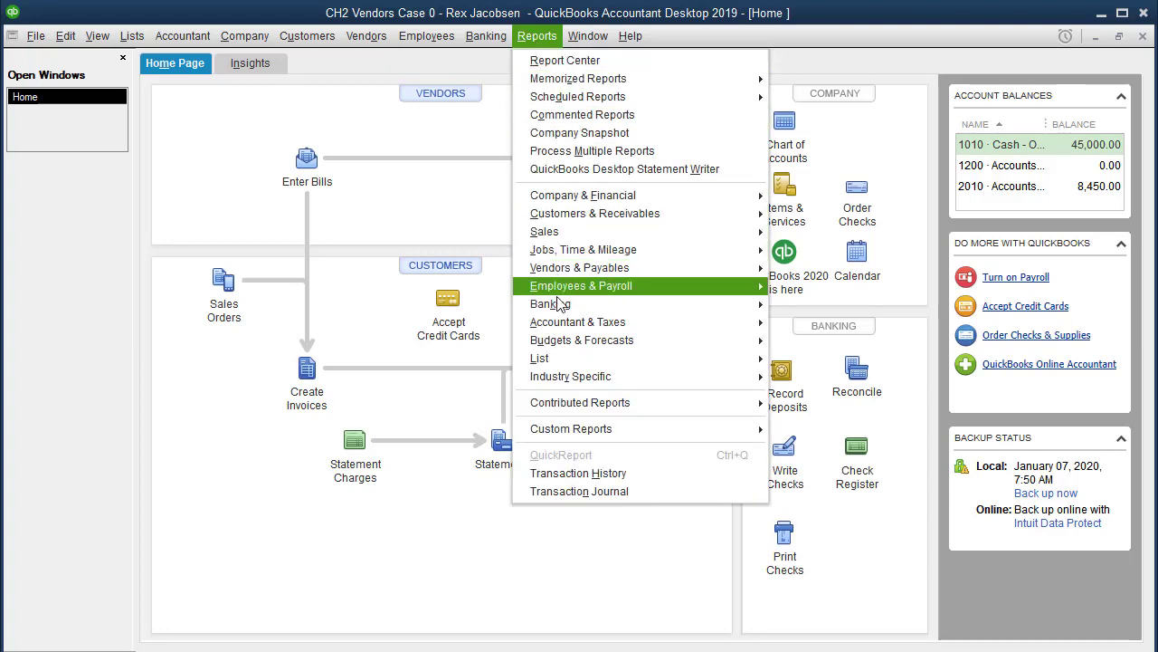
{"action": "mouse_move", "coordinate": [559, 331]}
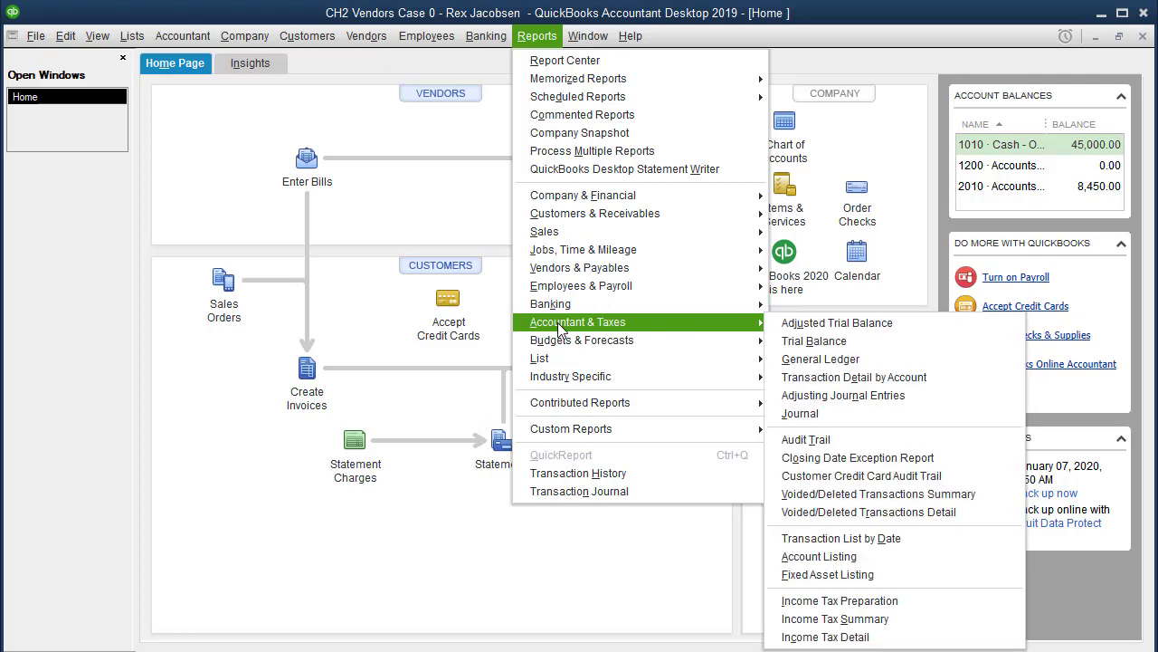
{"action": "left_click", "coordinate": [810, 418]}
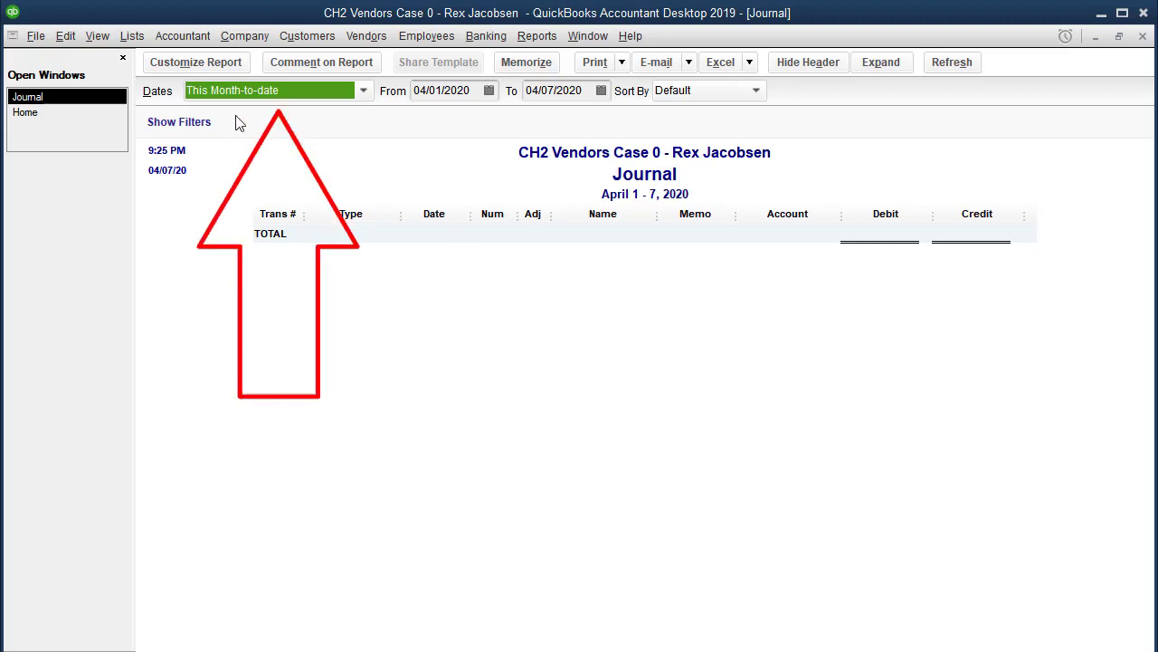
Step: Set the Journal report's date range to 02/10/2019 through 02/10/2019 and widen the Account column to show full account names
{"action": "key", "text": "Tab"}
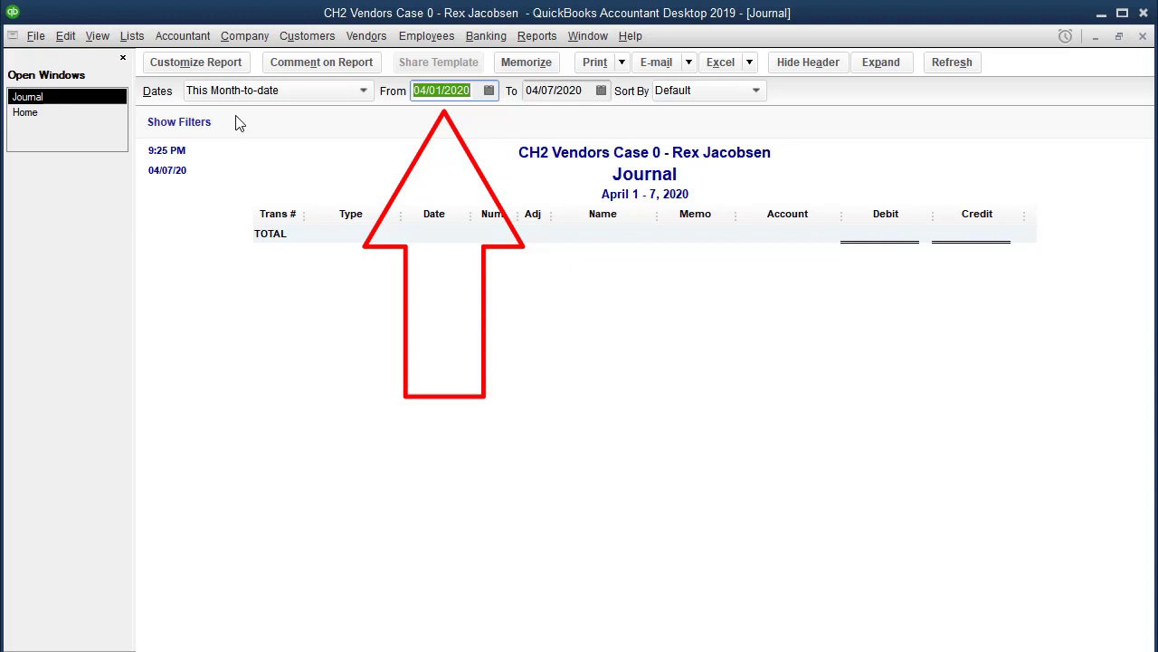
{"action": "type", "text": "0210"}
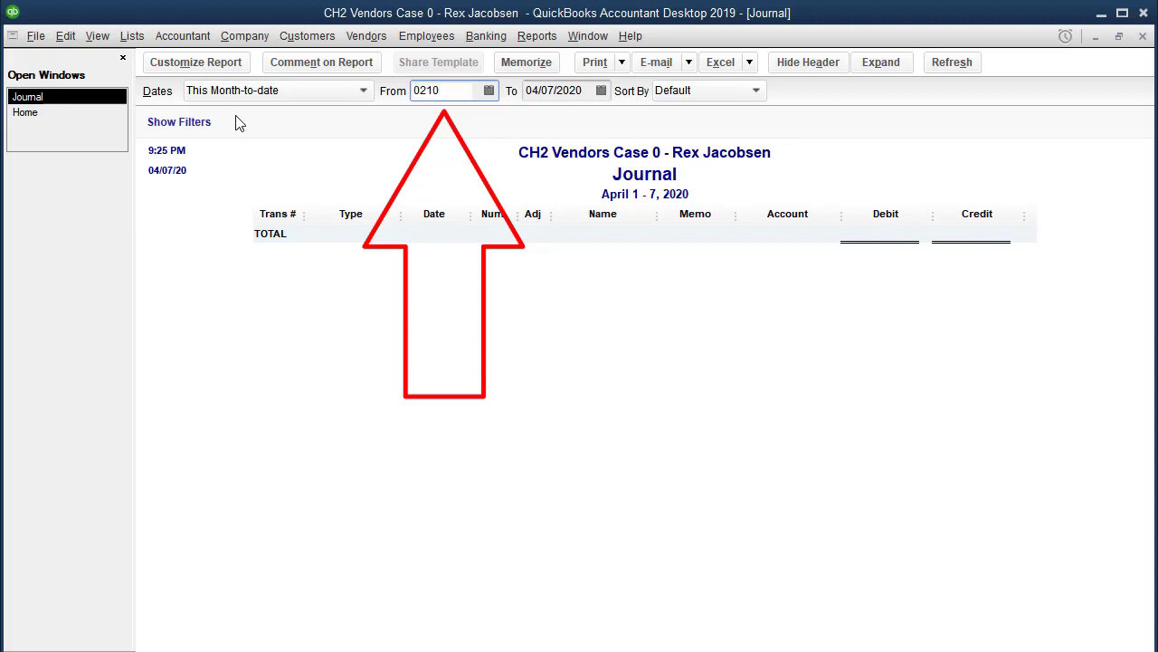
{"action": "type", "text": "19"}
{"action": "key", "text": "Tab"}
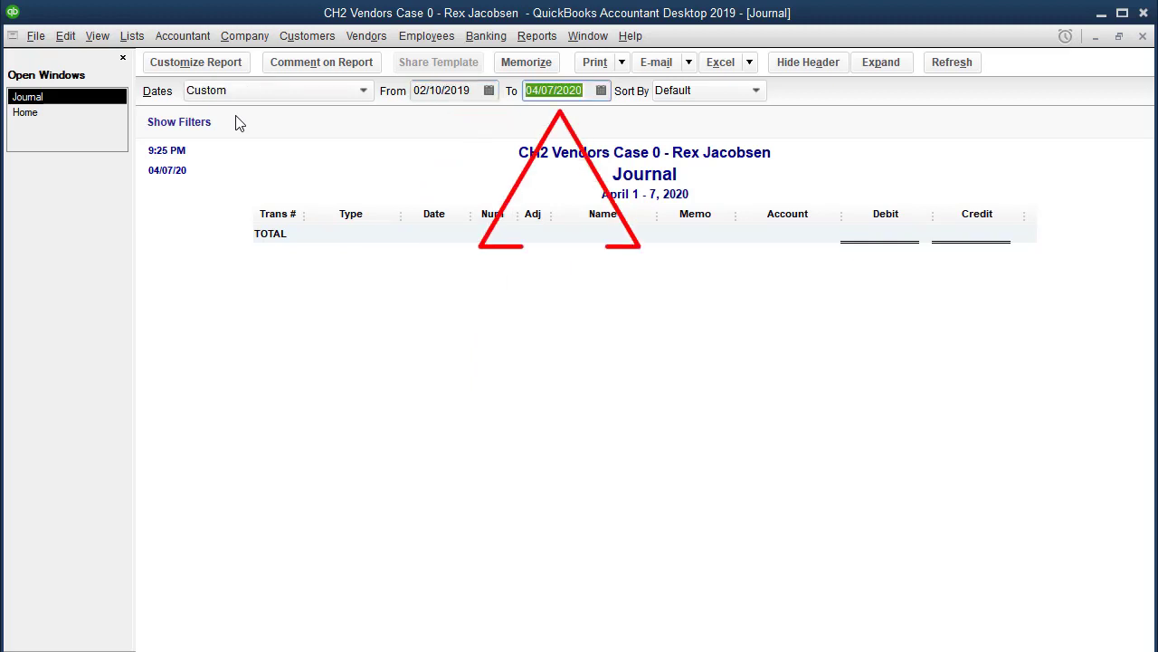
{"action": "type", "text": "02/10/20"}
{"action": "type", "text": "19"}
{"action": "key", "text": "Tab"}
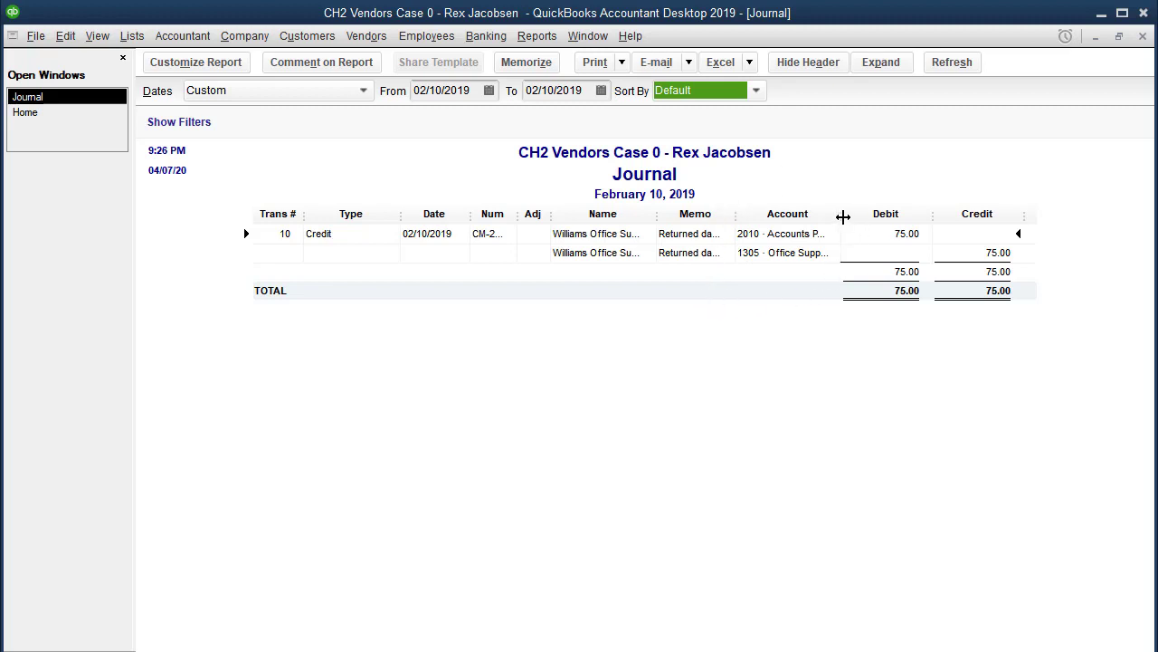
{"action": "left_click_drag", "start_coordinate": [842, 217], "coordinate": [894, 216]}
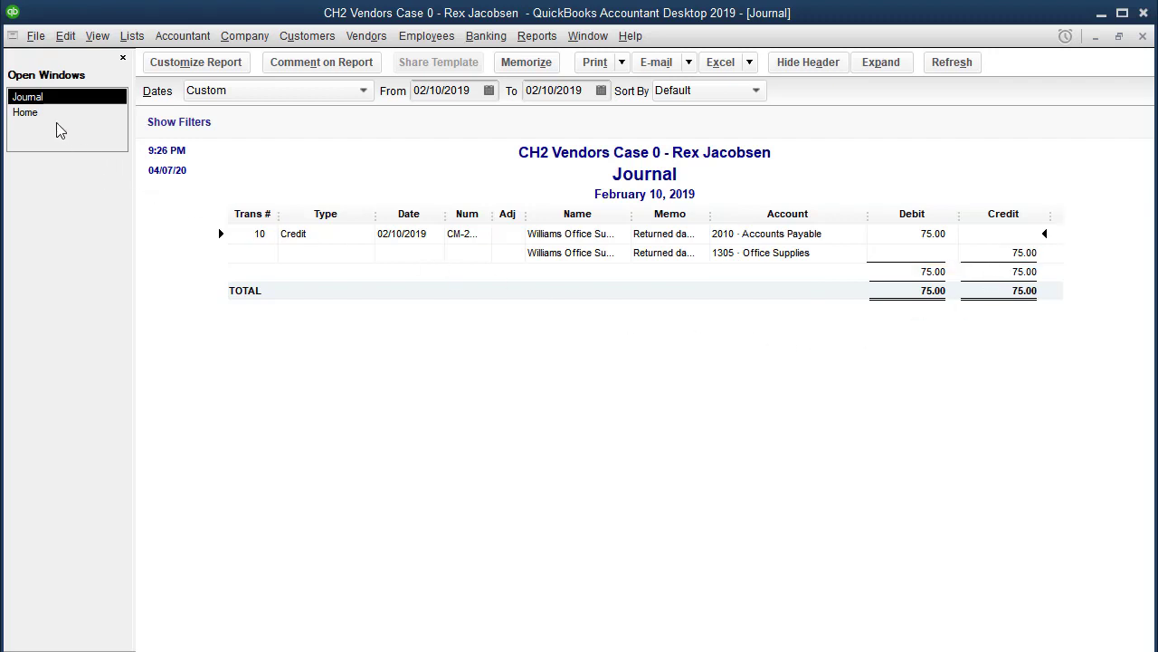
Step: Return to the home page and open the Vendor Center to examine the vendor balances
{"action": "left_click", "coordinate": [27, 112]}
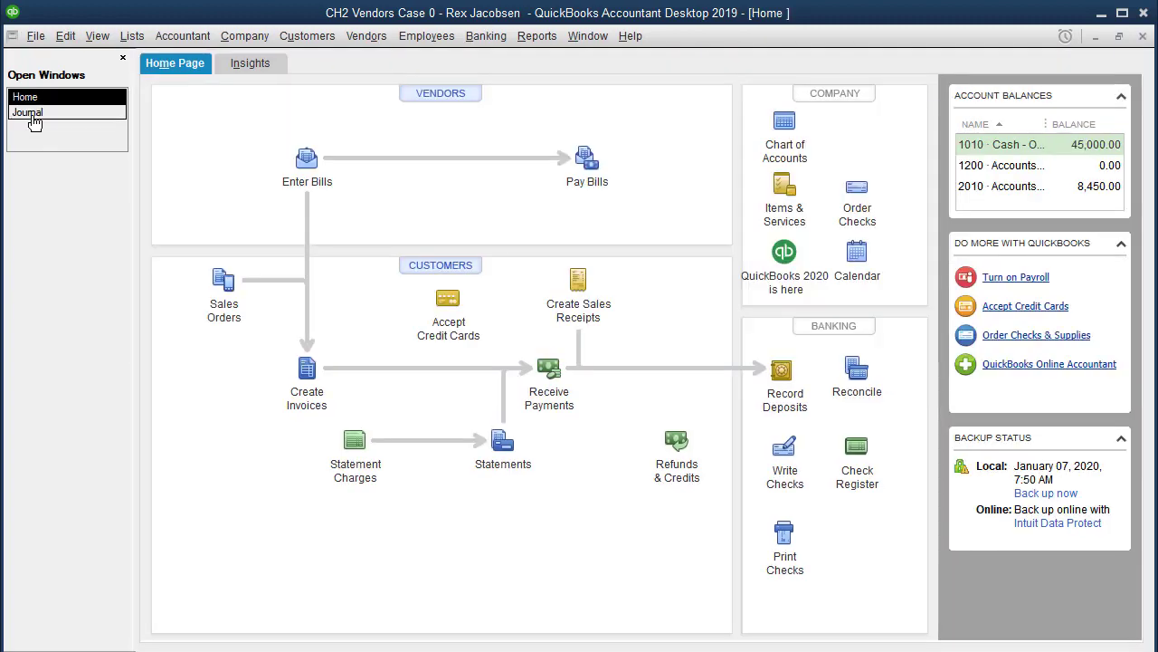
{"action": "left_click", "coordinate": [455, 98]}
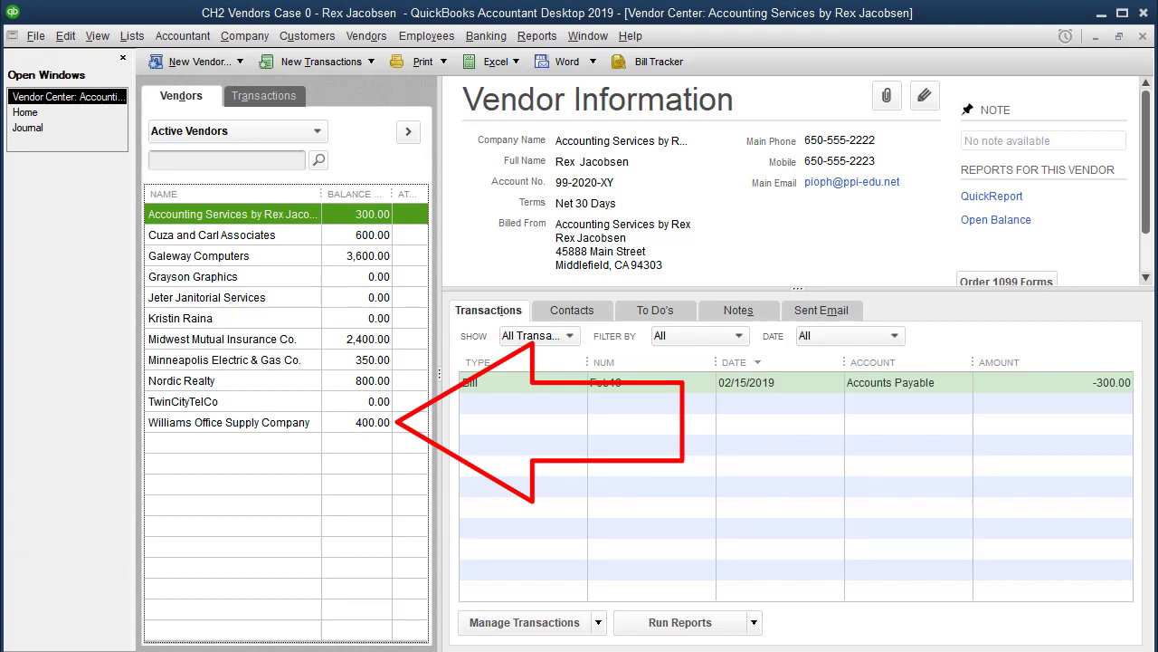
{"action": "left_click_drag", "start_coordinate": [0, 99], "coordinate": [624, 2]}
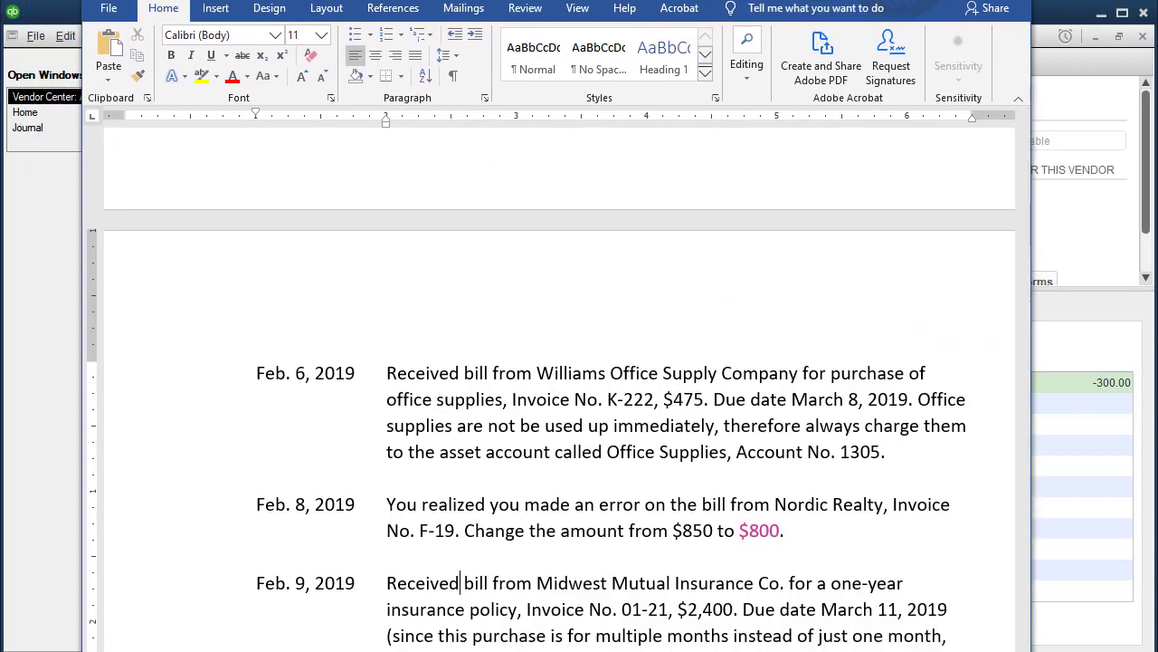
{"action": "left_click_drag", "start_coordinate": [614, 1], "coordinate": [0, 54]}
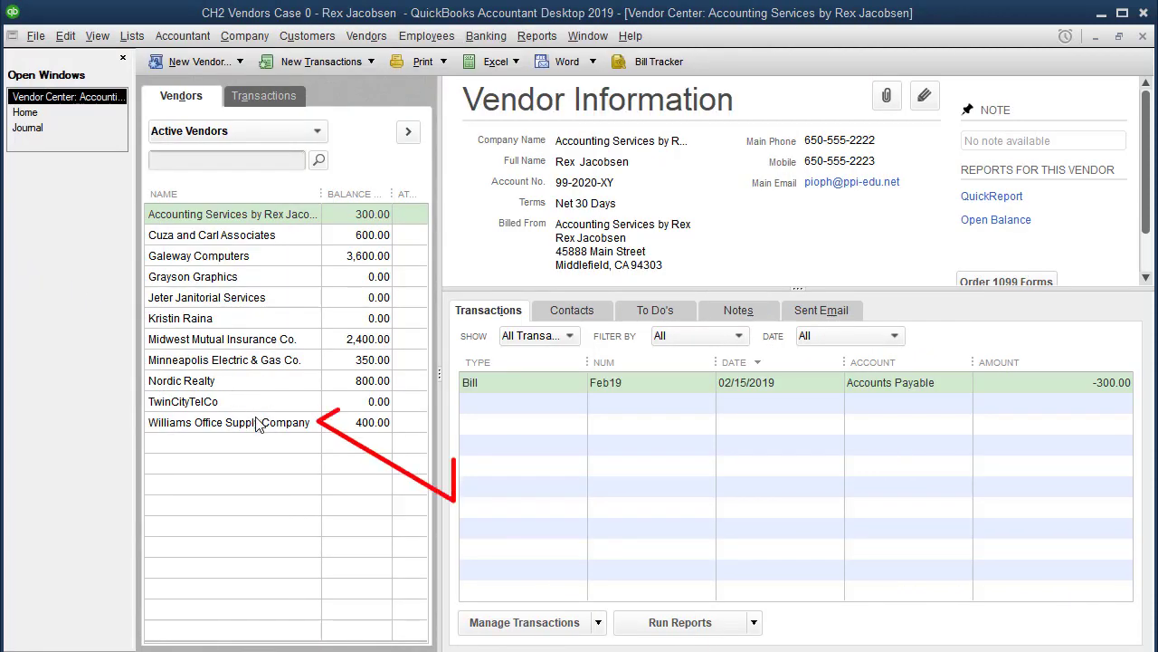
Step: Select Williams Office Supply Company and examine its transaction filters, bill K-222 and credit CM-245 in the vendor's transaction list
{"action": "left_click", "coordinate": [225, 425]}
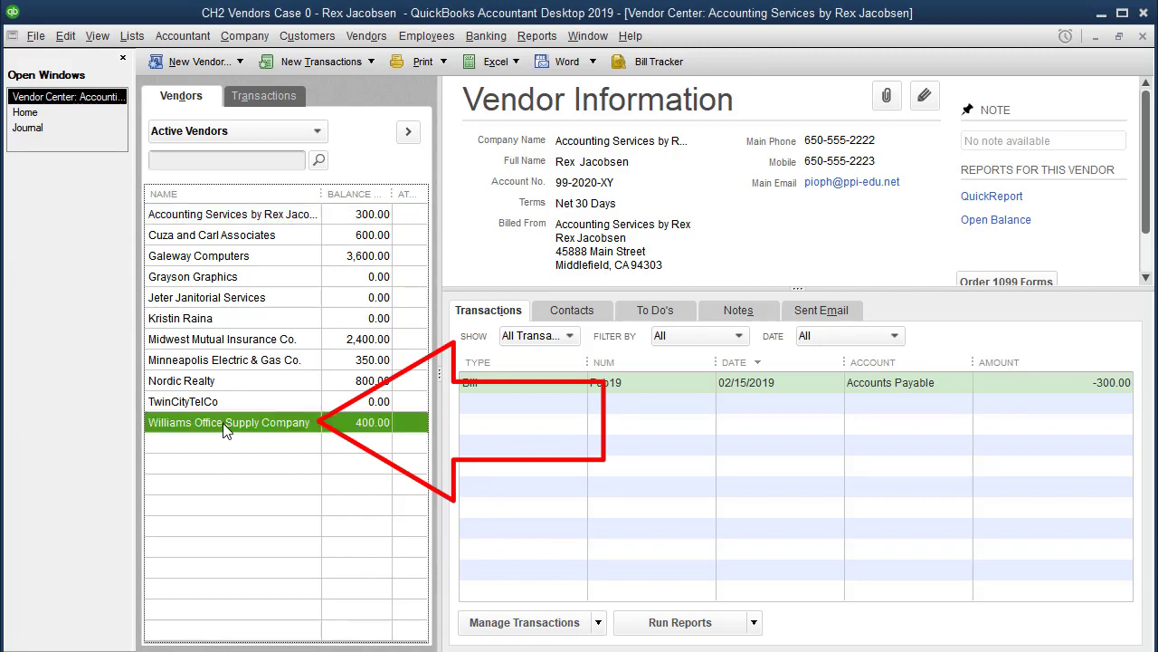
{"action": "left_click", "coordinate": [543, 335]}
{"action": "left_click", "coordinate": [543, 336]}
{"action": "left_click", "coordinate": [824, 335]}
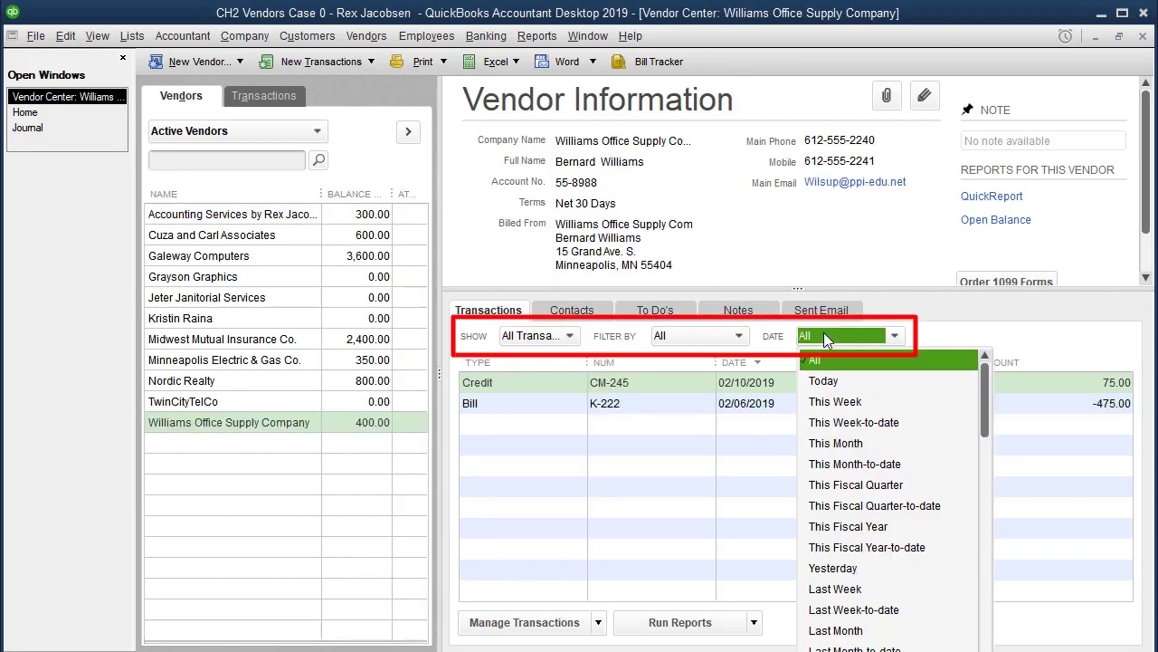
{"action": "left_click", "coordinate": [823, 335]}
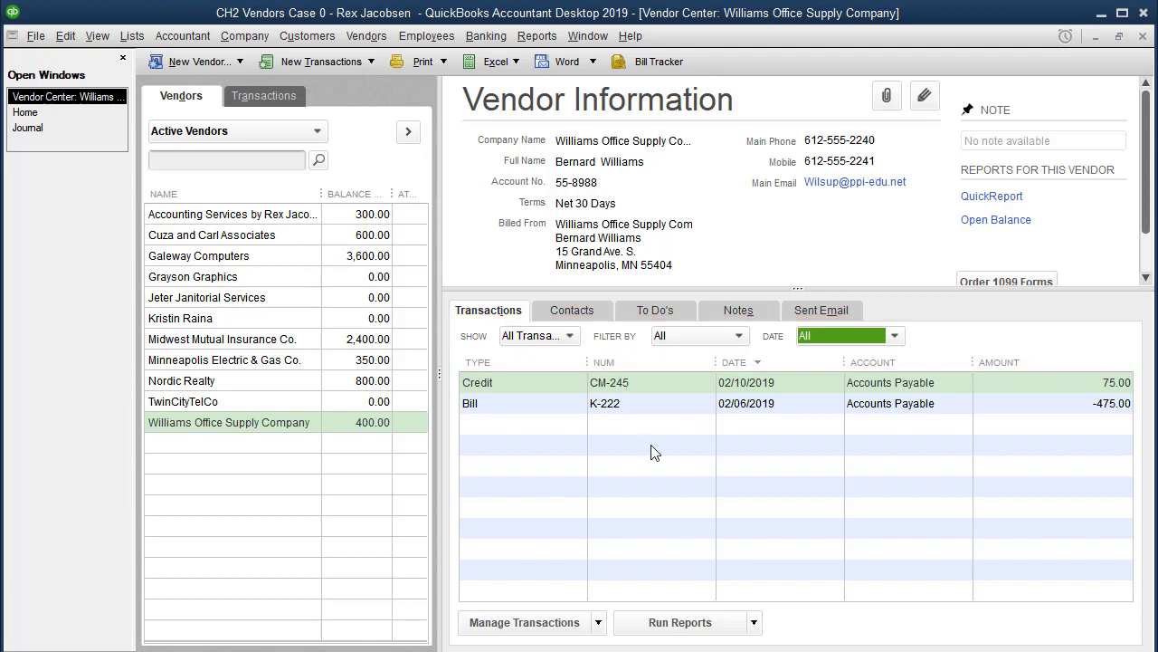
{"action": "left_click", "coordinate": [539, 408]}
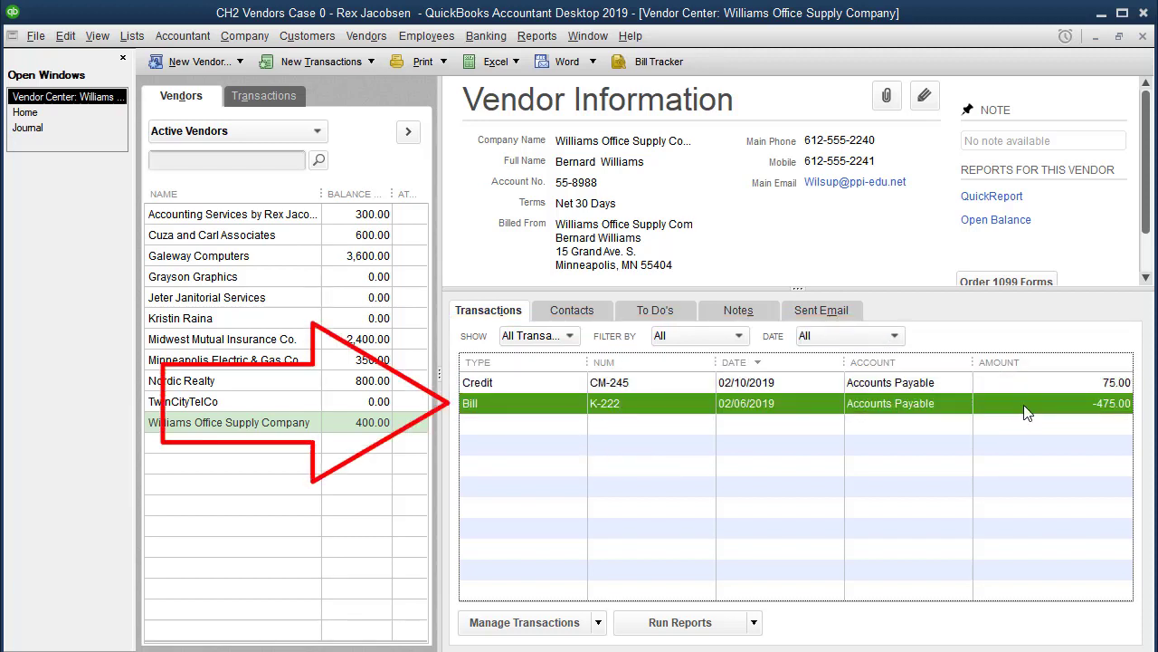
{"action": "left_click", "coordinate": [490, 382]}
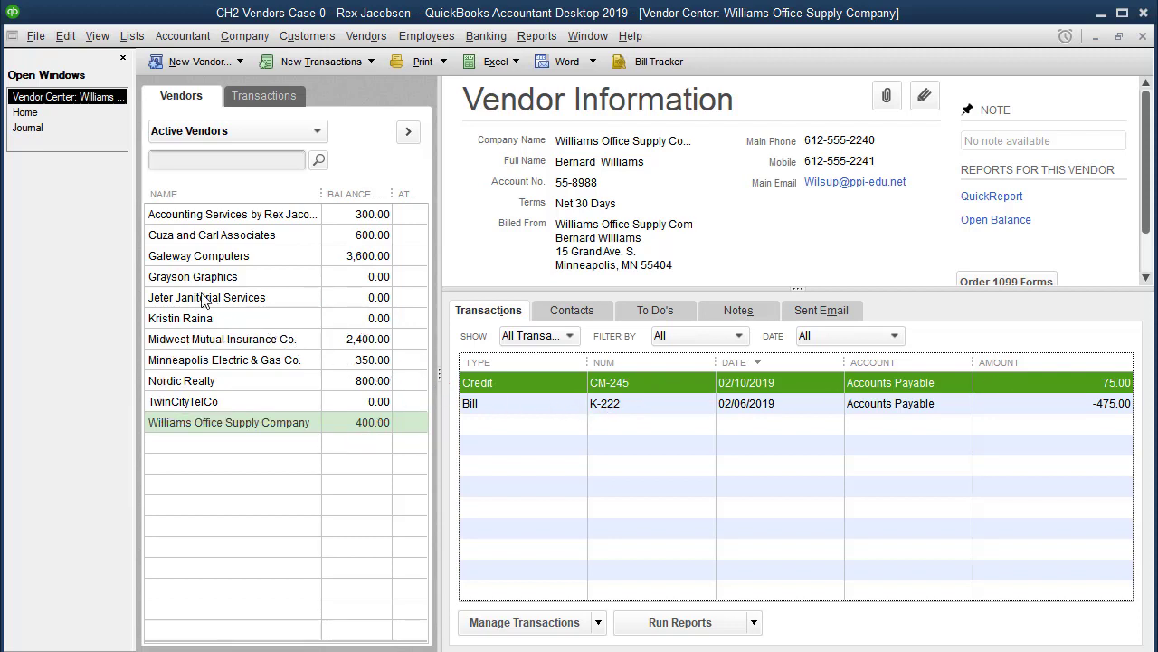
Step: Return to the Journal report to check the credit's transaction type, and close both the report and the Vendor Center
{"action": "left_click", "coordinate": [34, 136]}
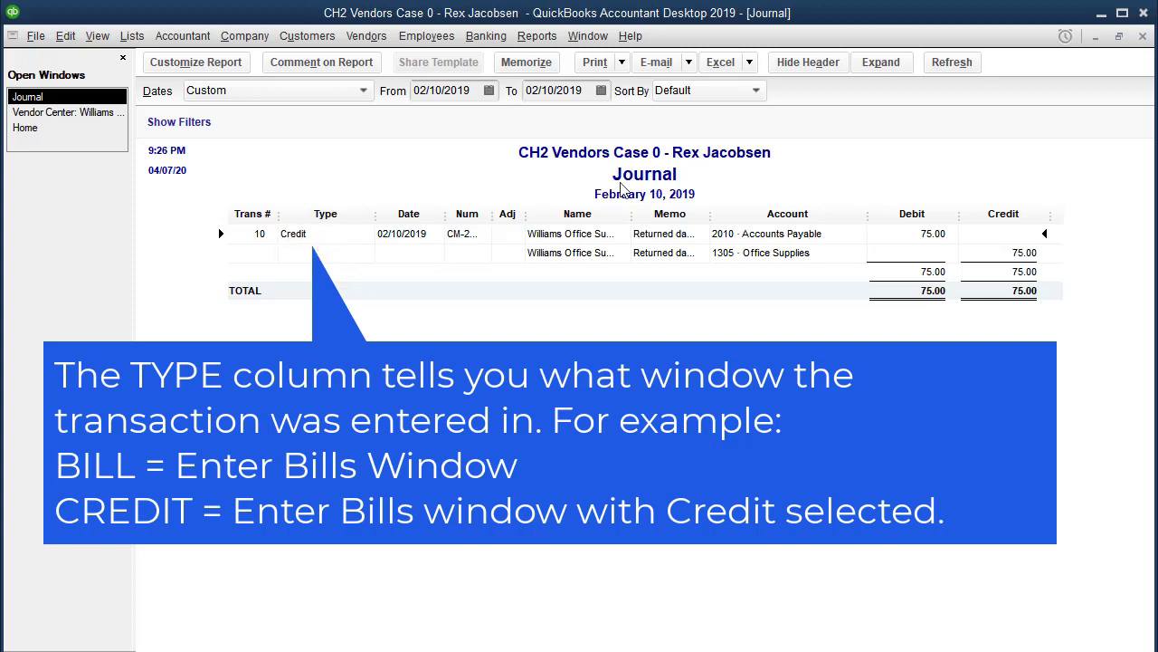
{"action": "left_click", "coordinate": [1143, 37]}
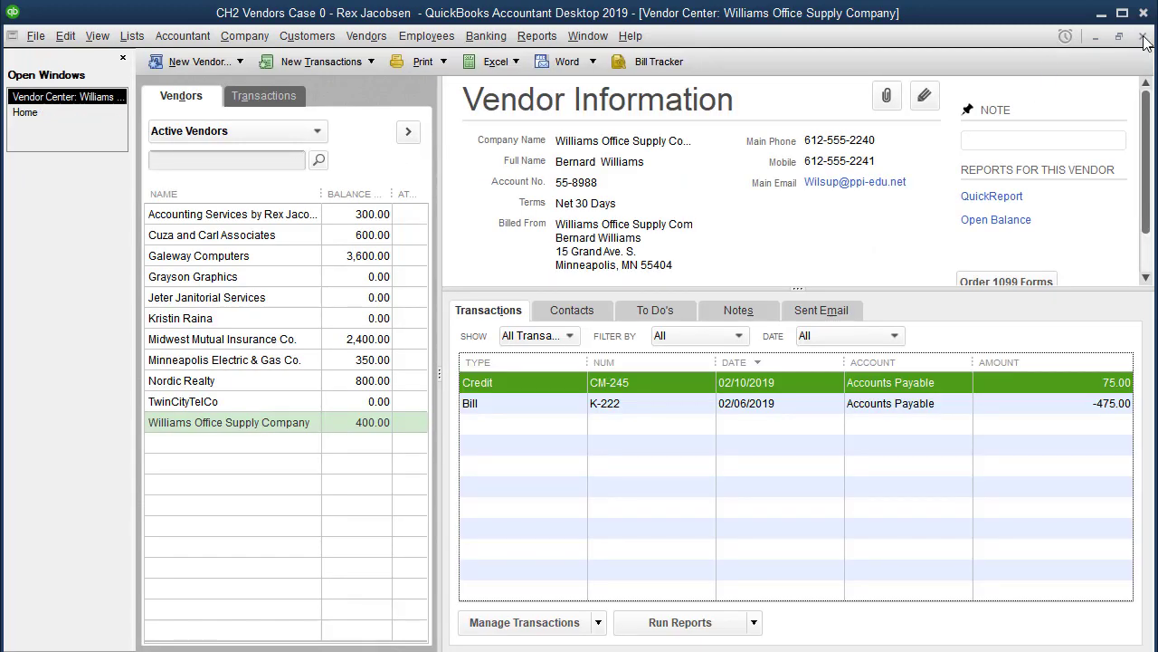
{"action": "left_click", "coordinate": [1143, 37]}
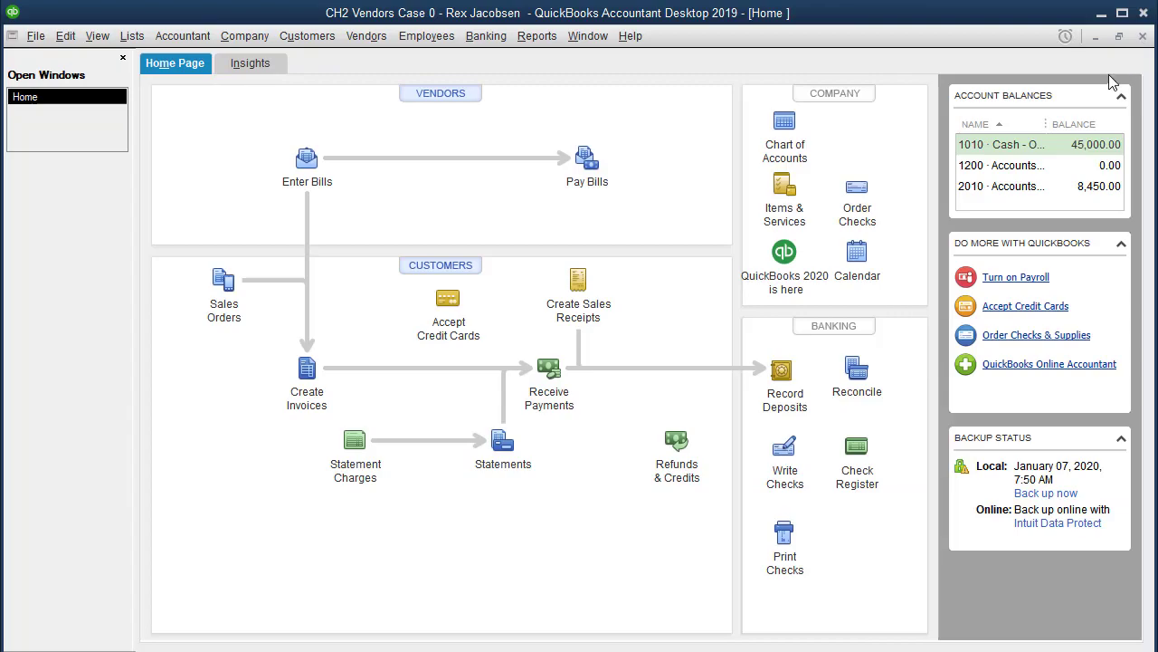